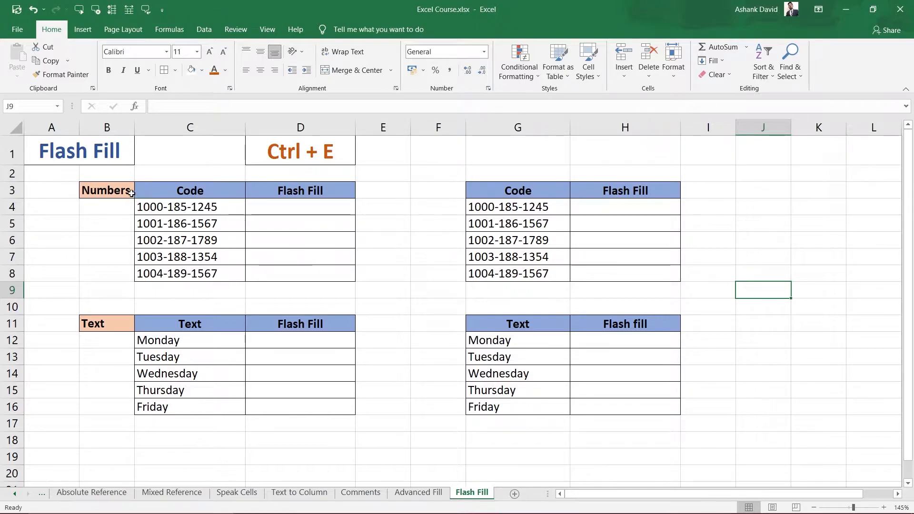
# - Examine the Numbers and Text practice tables and the structure of the codes in column C
pyautogui.moveTo(105, 191); pyautogui.dragTo(297, 268)
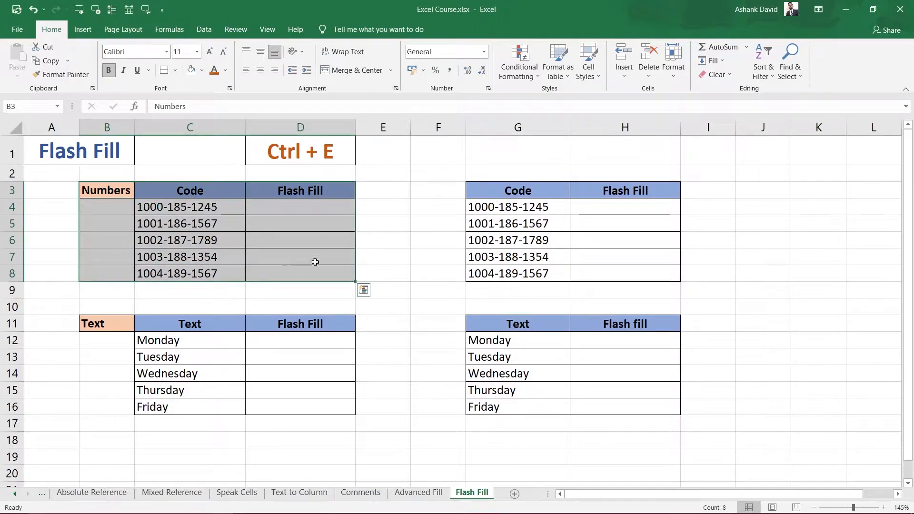
pyautogui.moveTo(460, 190); pyautogui.dragTo(641, 278)
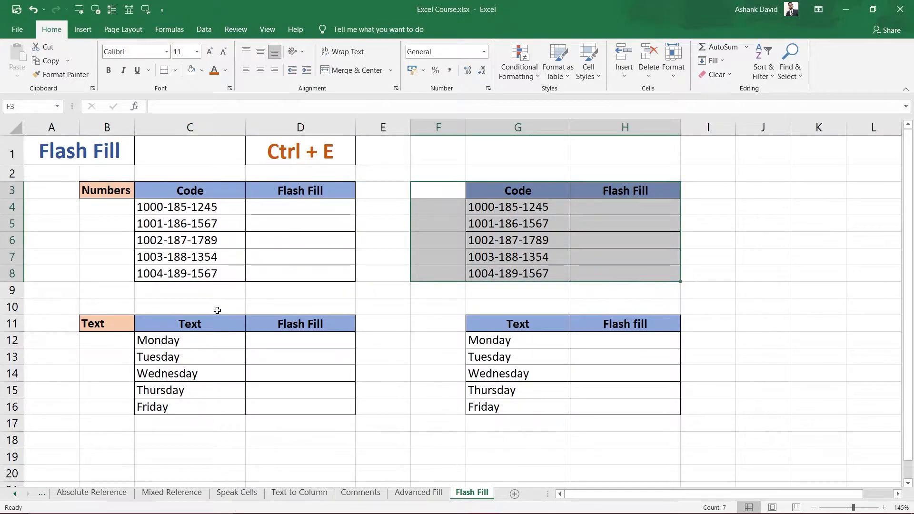
pyautogui.moveTo(98, 322); pyautogui.dragTo(313, 402)
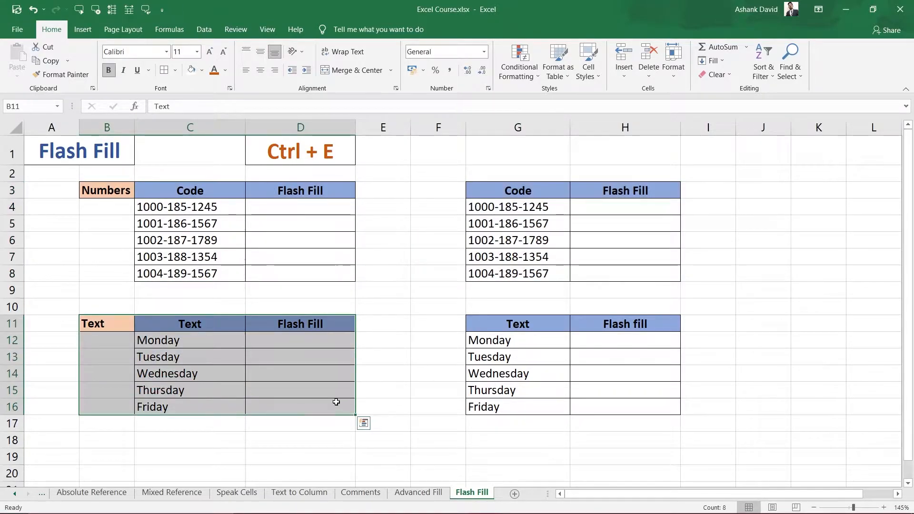
pyautogui.moveTo(452, 322); pyautogui.dragTo(638, 410)
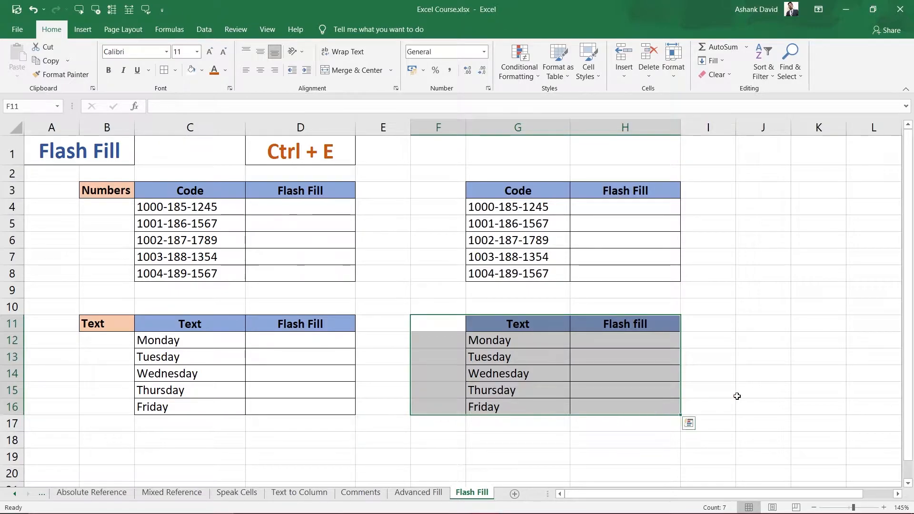
pyautogui.click(774, 389)
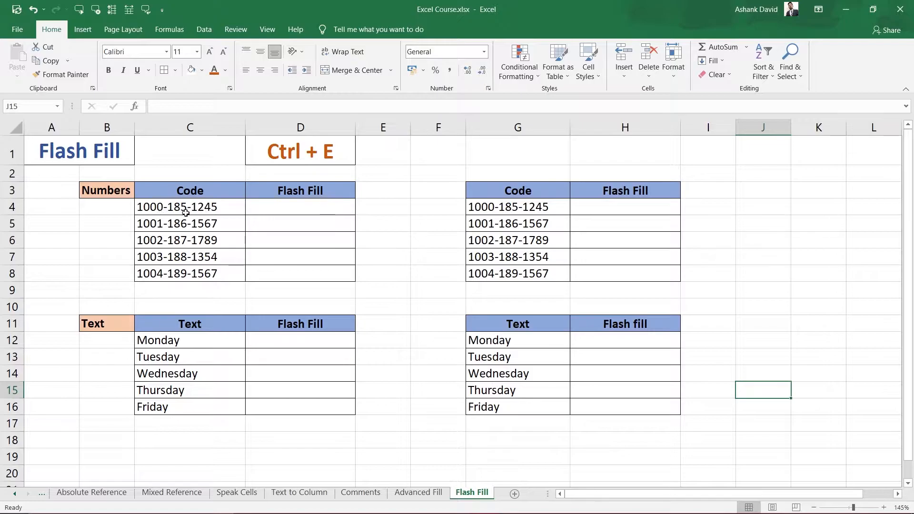
pyautogui.click(166, 211)
pyautogui.click(177, 228)
pyautogui.click(178, 235)
pyautogui.click(155, 209)
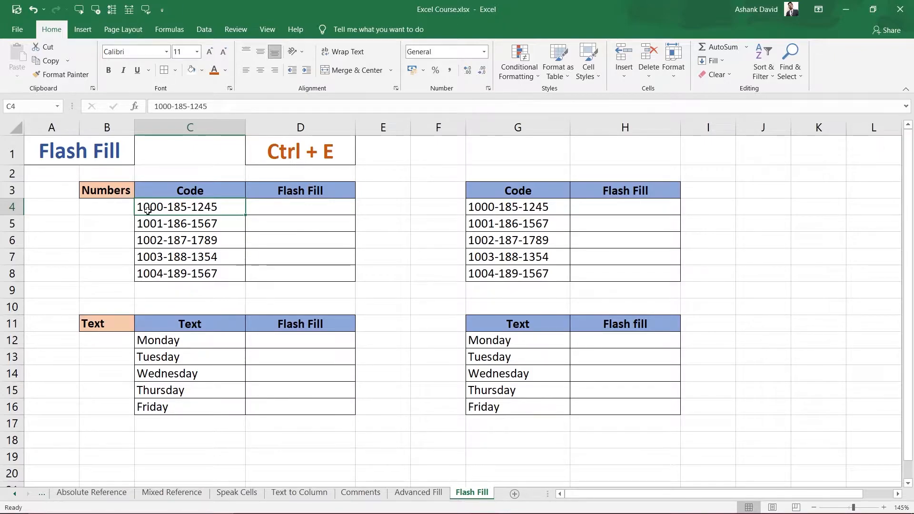
# - Enter 1000 in D4 as the example and Flash Fill the first code segment into D5:D8
pyautogui.click(319, 210)
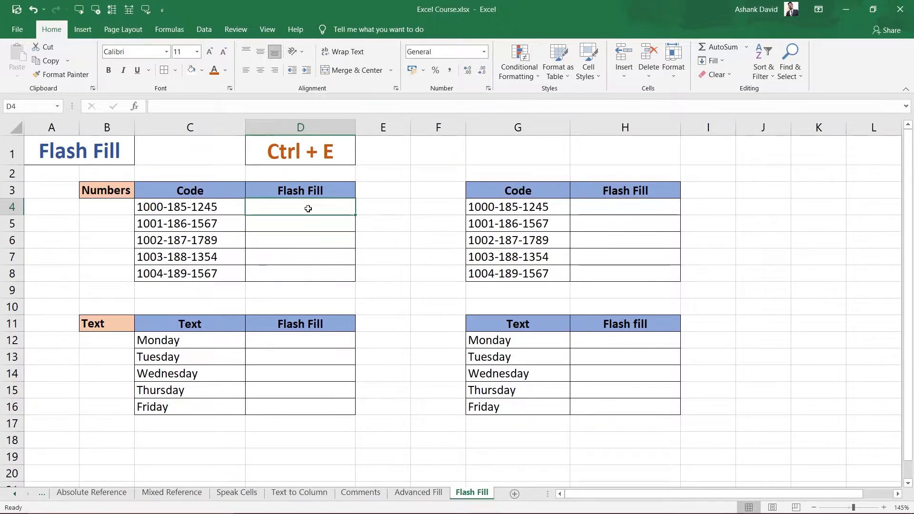
pyautogui.write('1000')
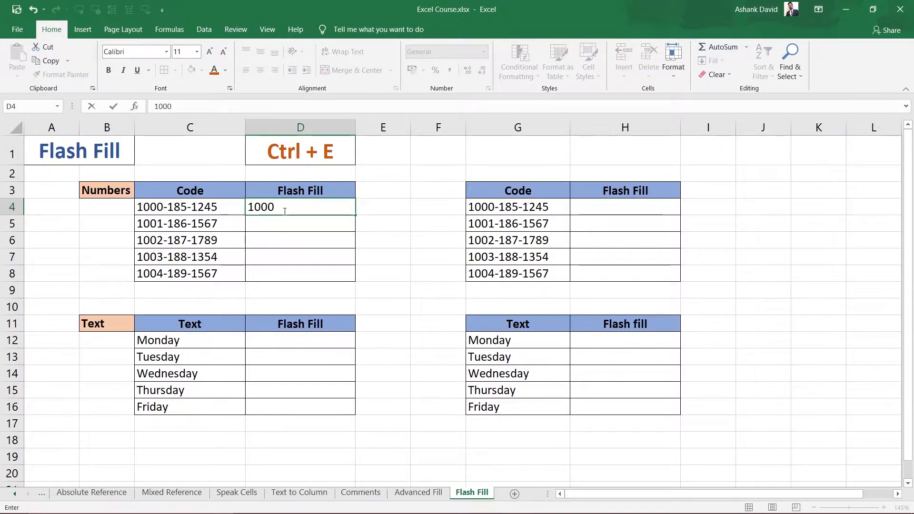
pyautogui.click(298, 228)
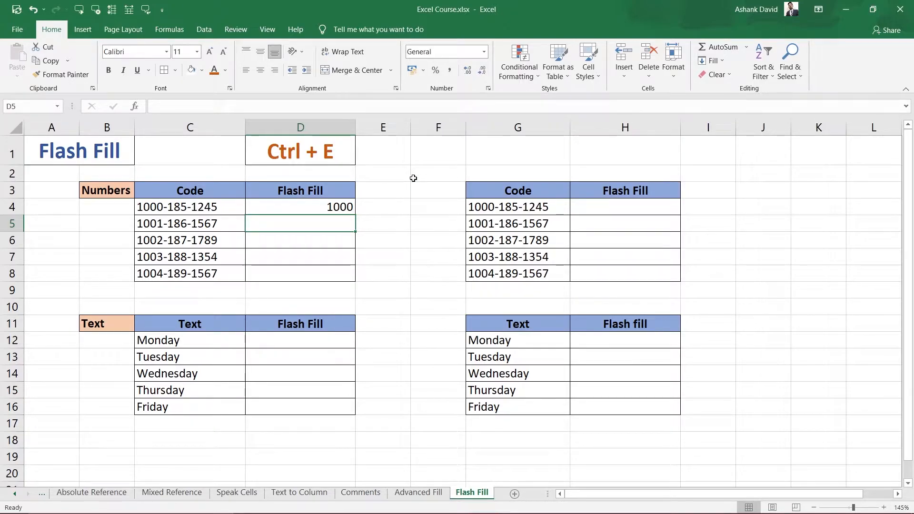
pyautogui.hotkey('ctrl', 'e')
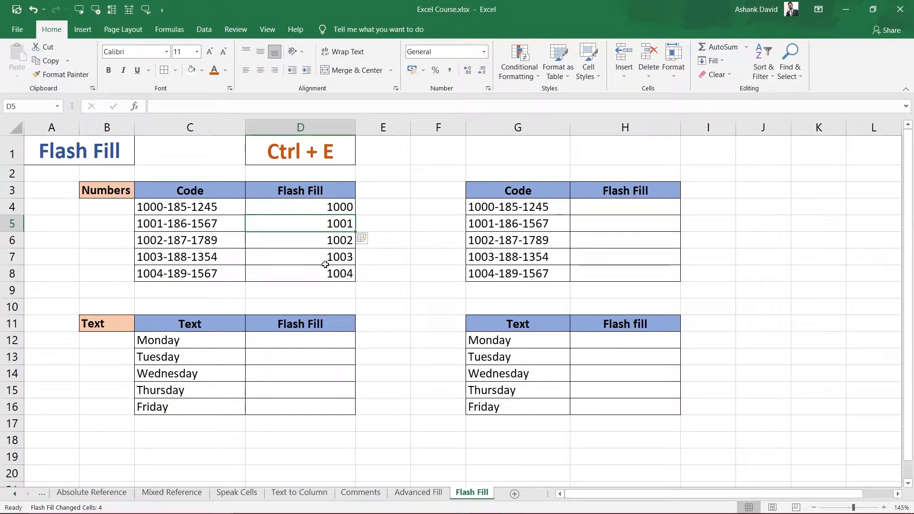
pyautogui.moveTo(300, 207); pyautogui.dragTo(314, 274)
pyautogui.click(426, 286)
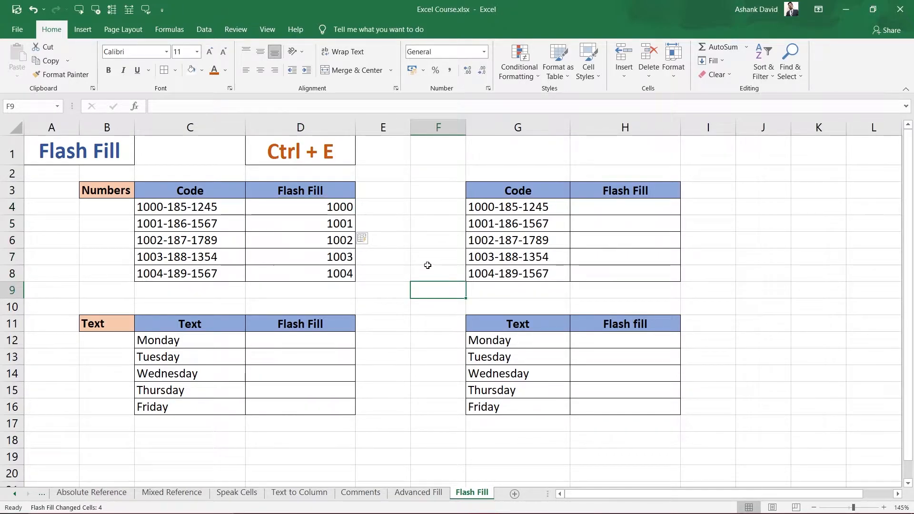
# - Enter 1245 in H4 as the example and Flash Fill the last code segment into H5:H8
pyautogui.click(202, 211)
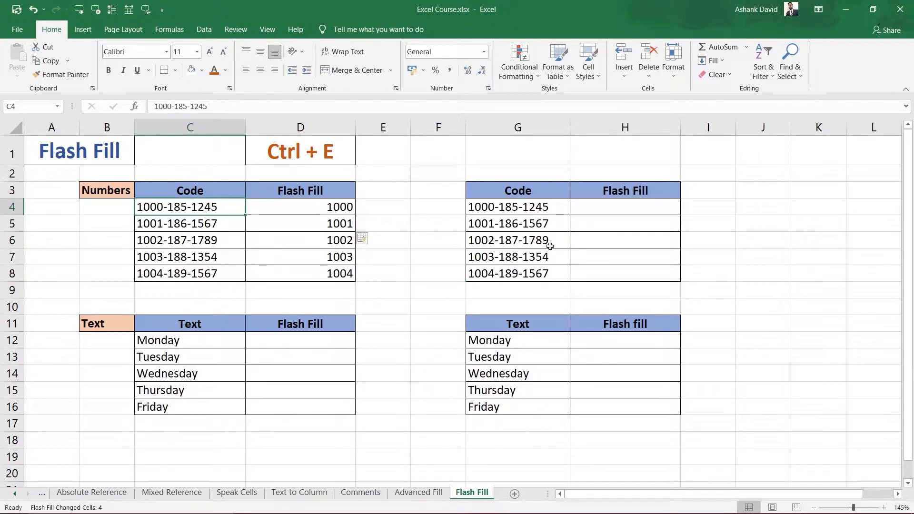
pyautogui.click(553, 210)
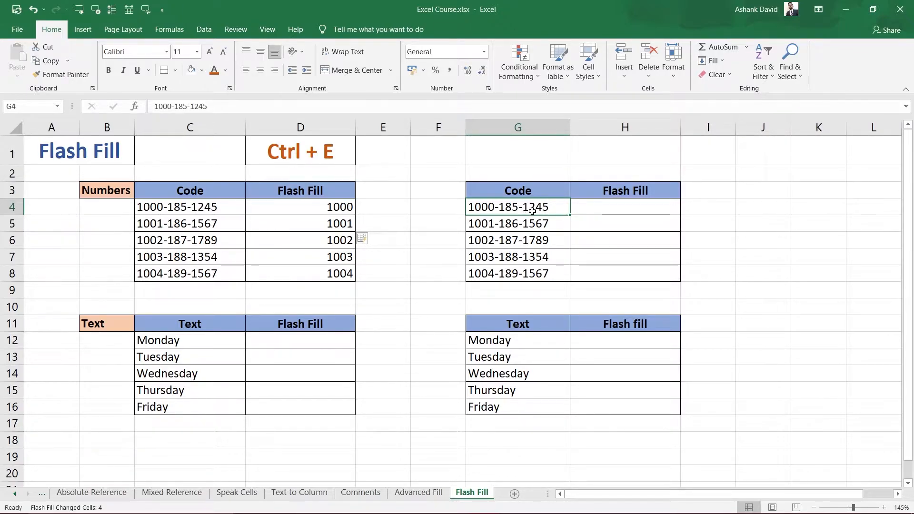
pyautogui.click(633, 211)
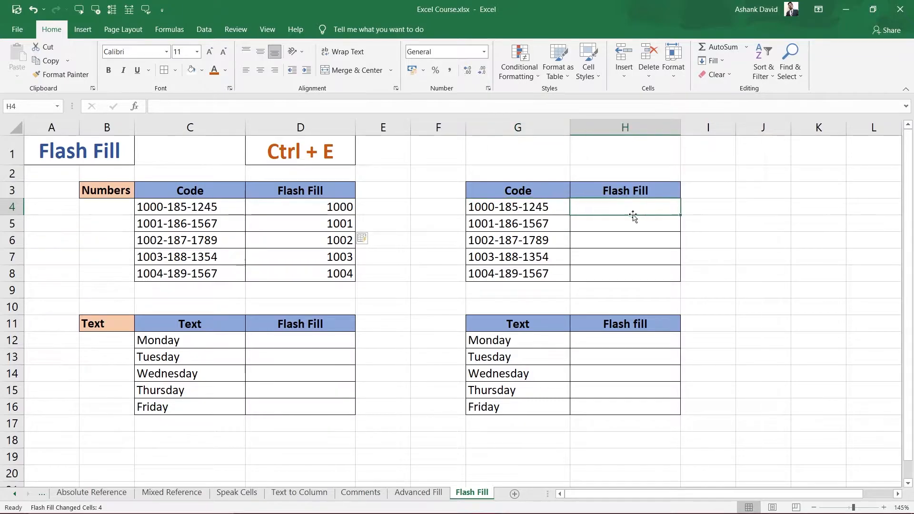
pyautogui.write('1245')
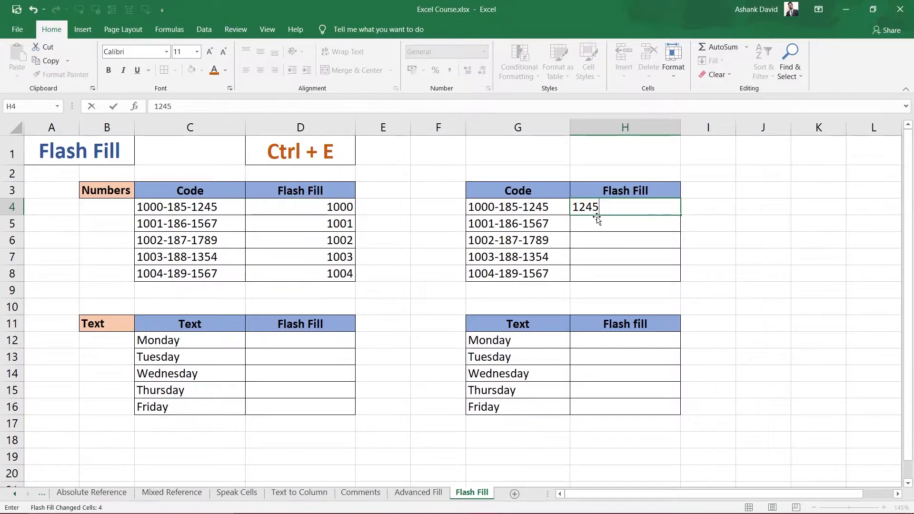
pyautogui.click(673, 237)
pyautogui.click(671, 229)
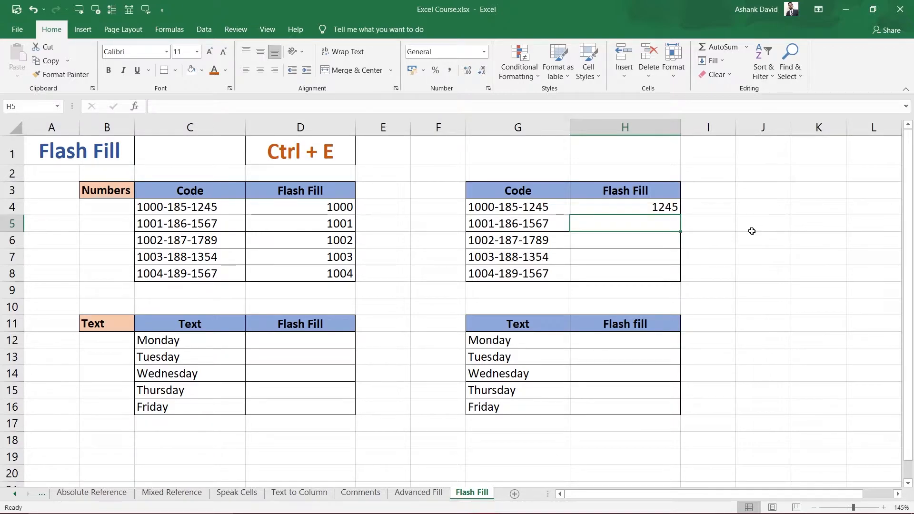
pyautogui.hotkey('ctrl', 'e')
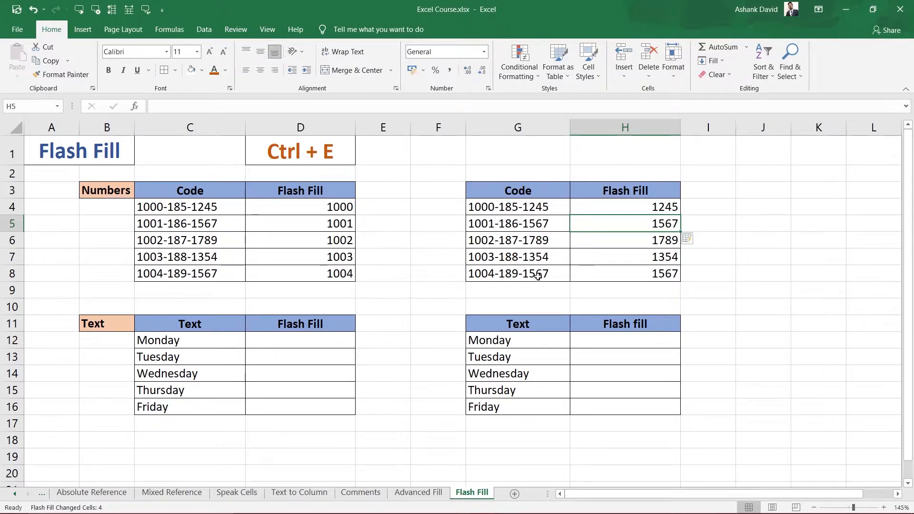
pyautogui.click(798, 305)
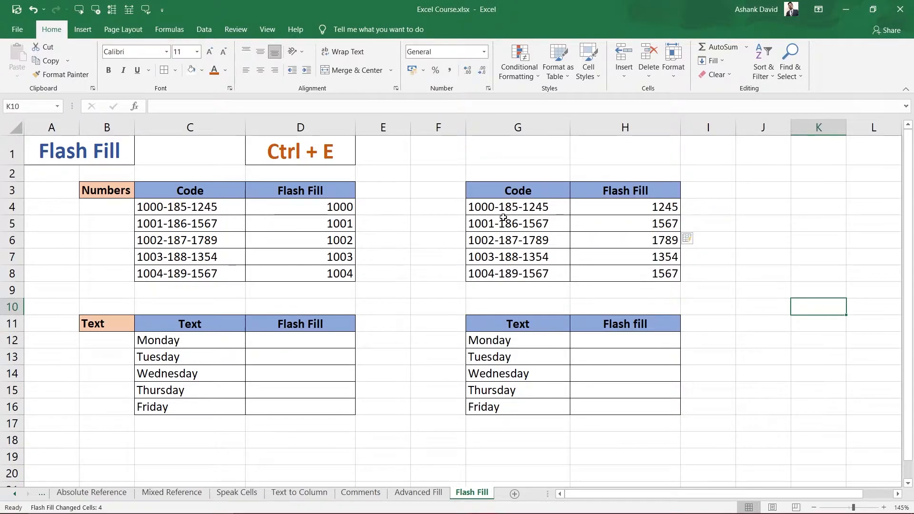
# - Clear the extracted values from H4:H8
pyautogui.moveTo(621, 213); pyautogui.dragTo(661, 275)
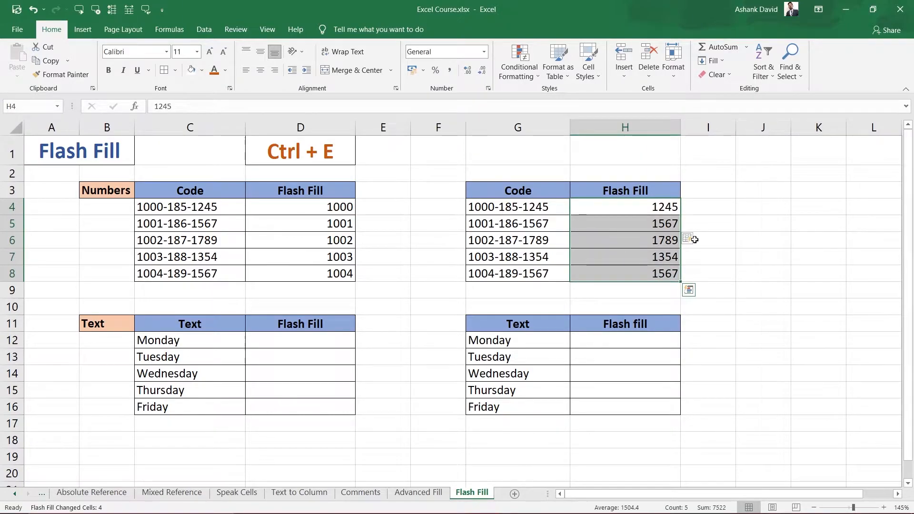
pyautogui.press('Delete')
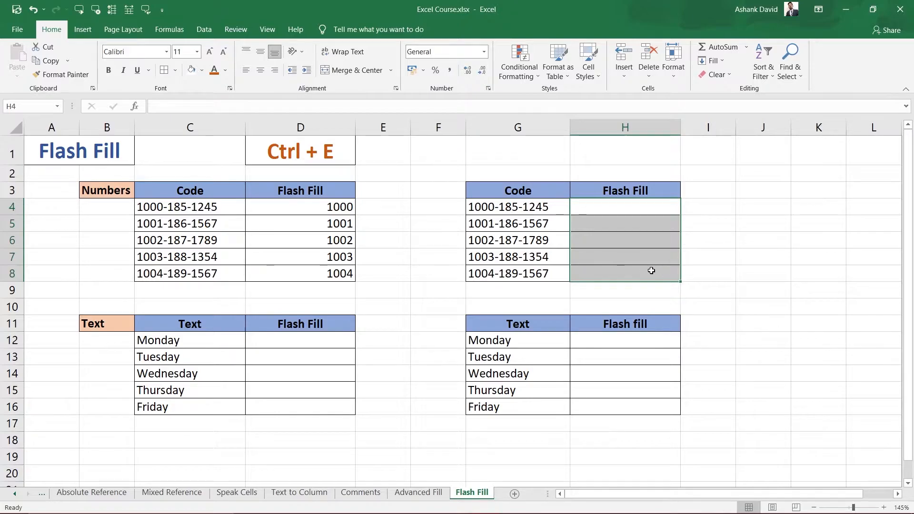
pyautogui.click(784, 220)
# - Enter 185 in H4 as the example and Flash Fill the middle code segment into H5:H8
pyautogui.click(634, 209)
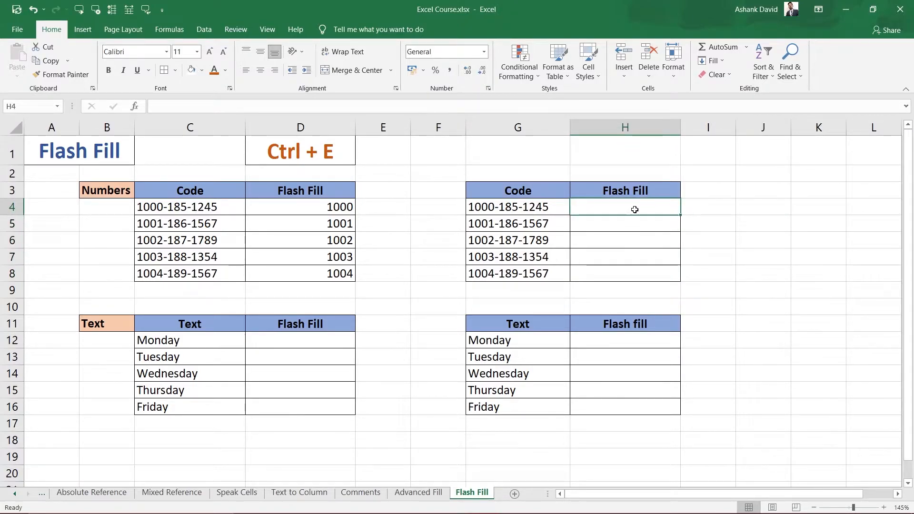
pyautogui.write('185')
pyautogui.press('Return')
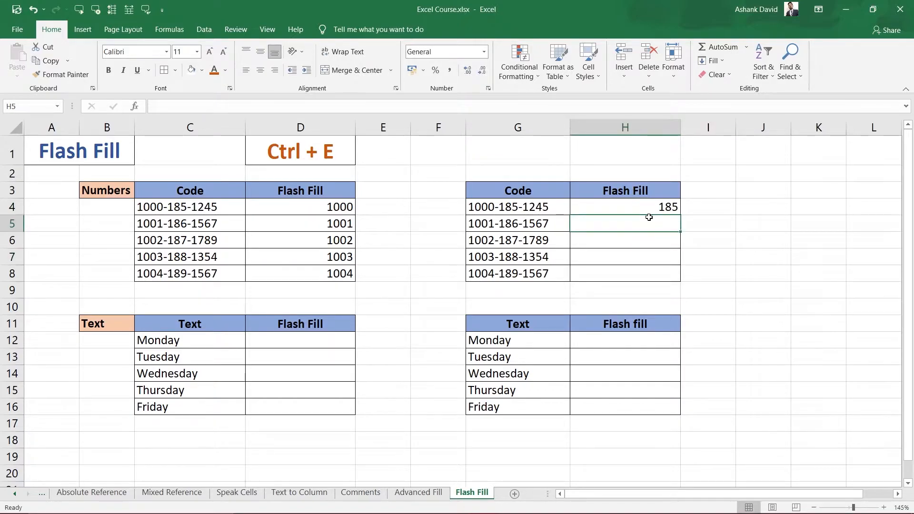
pyautogui.hotkey('ctrl', 'e')
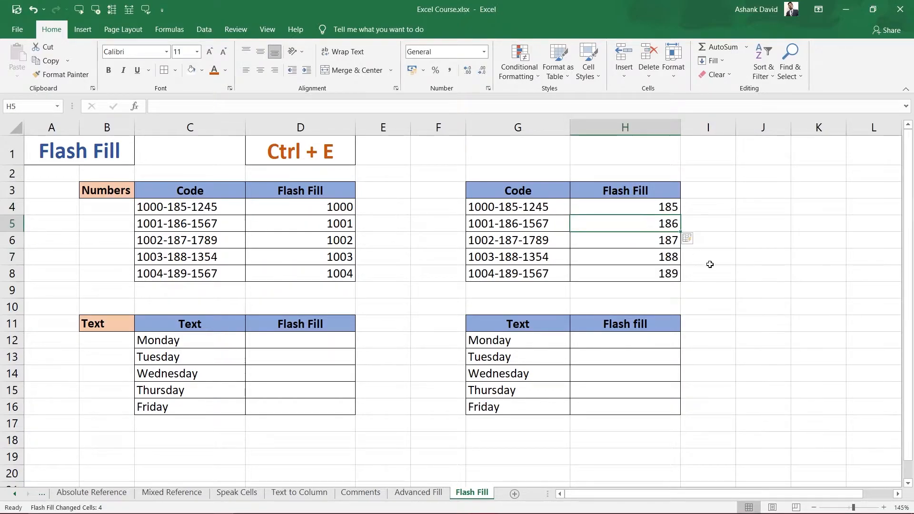
pyautogui.click(762, 268)
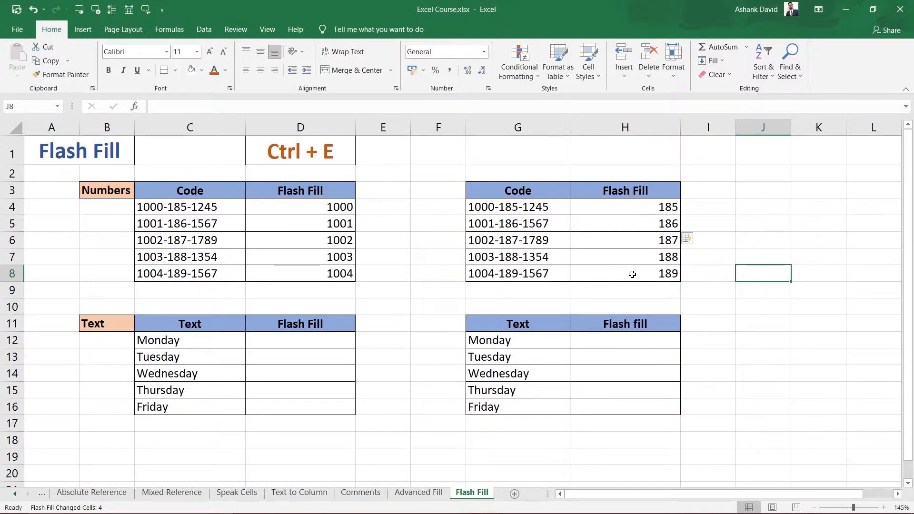
pyautogui.moveTo(665, 226); pyautogui.dragTo(649, 266)
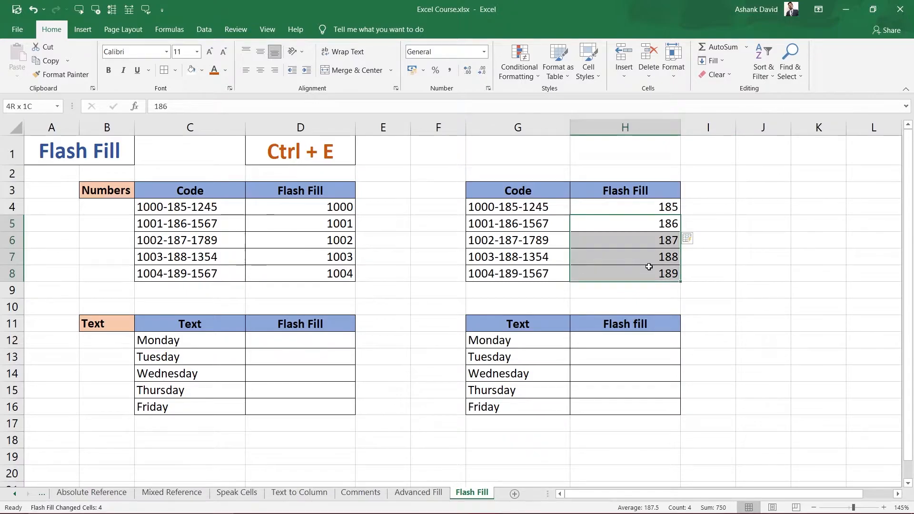
pyautogui.click(764, 272)
# - Replace the example in H4 with 1245 so the Flash Fill in H5:H8 updates to the last code segment
pyautogui.click(650, 209)
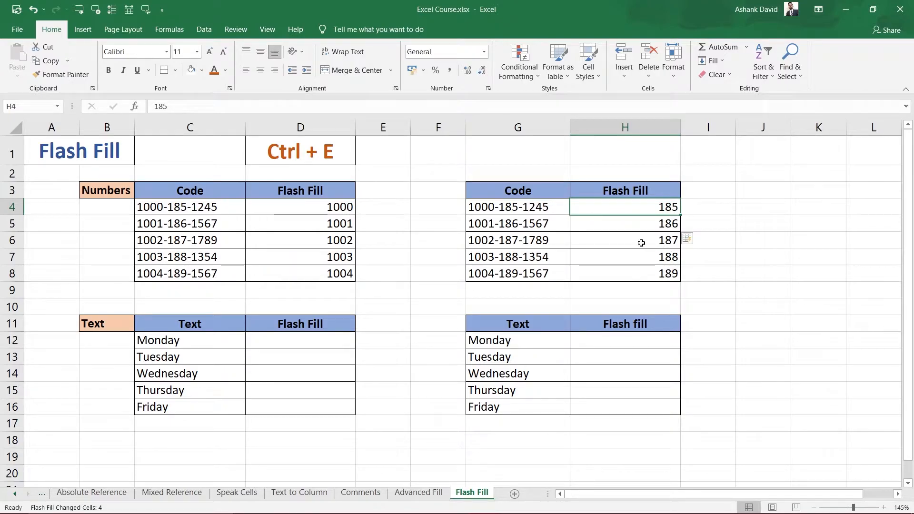
pyautogui.write('1245')
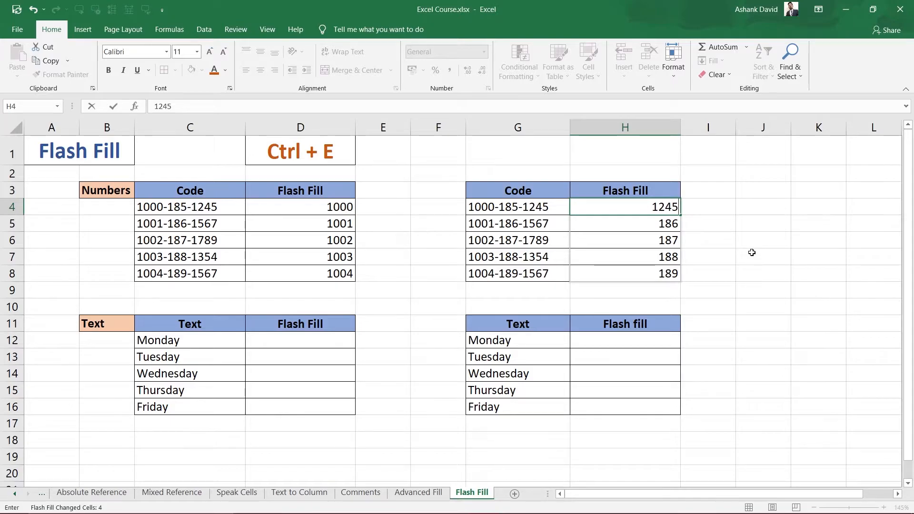
pyautogui.click(779, 253)
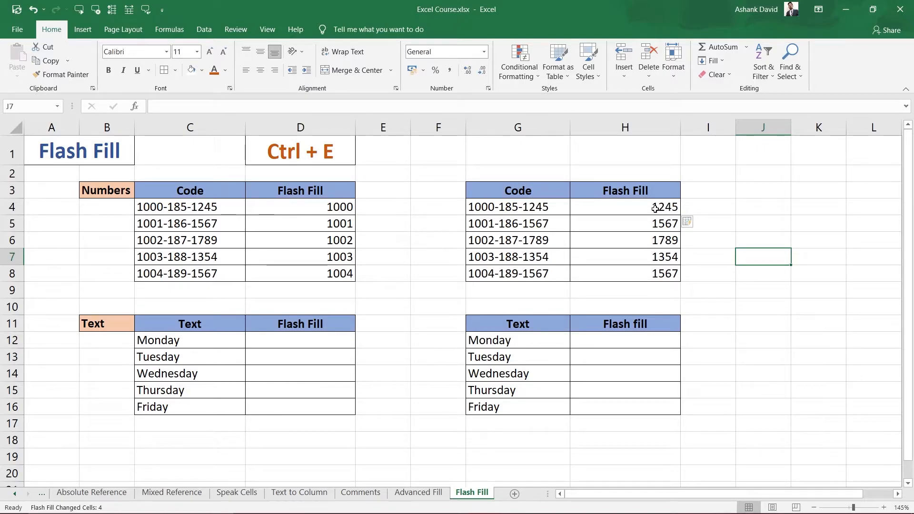
pyautogui.press('Up')
pyautogui.press('Up')
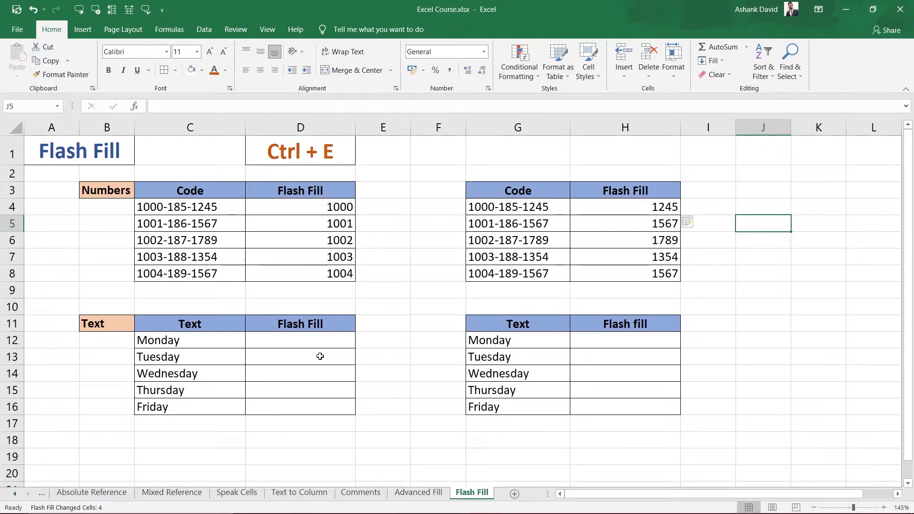
# - Enter "mo" in D12 as the example and Flash Fill the first two lowercase letters of each weekday into D13:D16
pyautogui.click(308, 335)
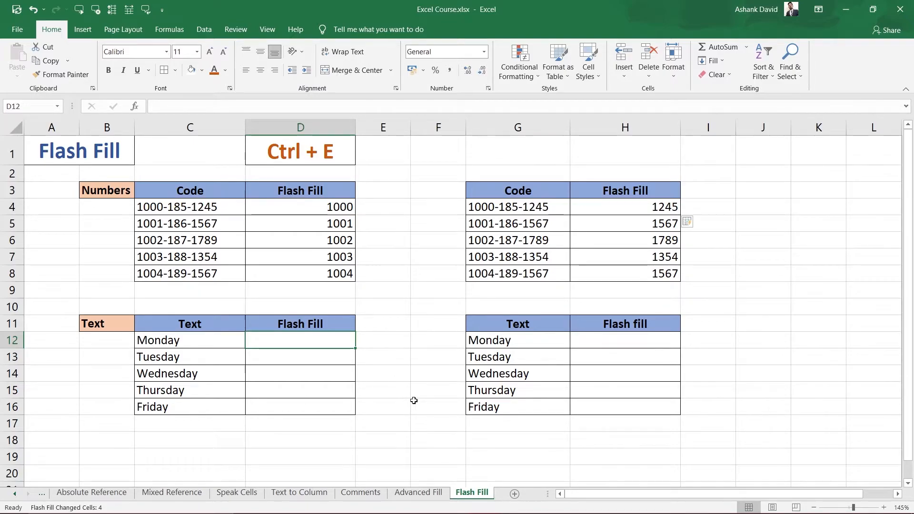
pyautogui.write('mo')
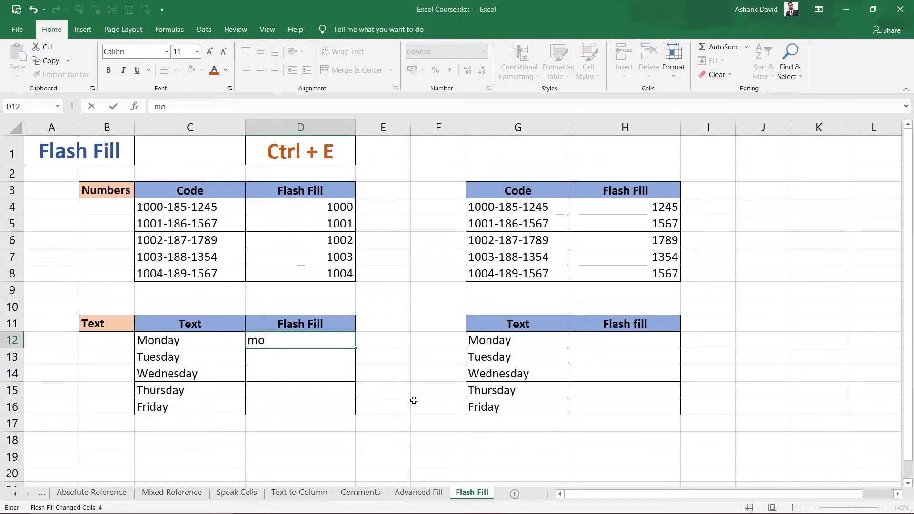
pyautogui.click(413, 399)
pyautogui.click(316, 358)
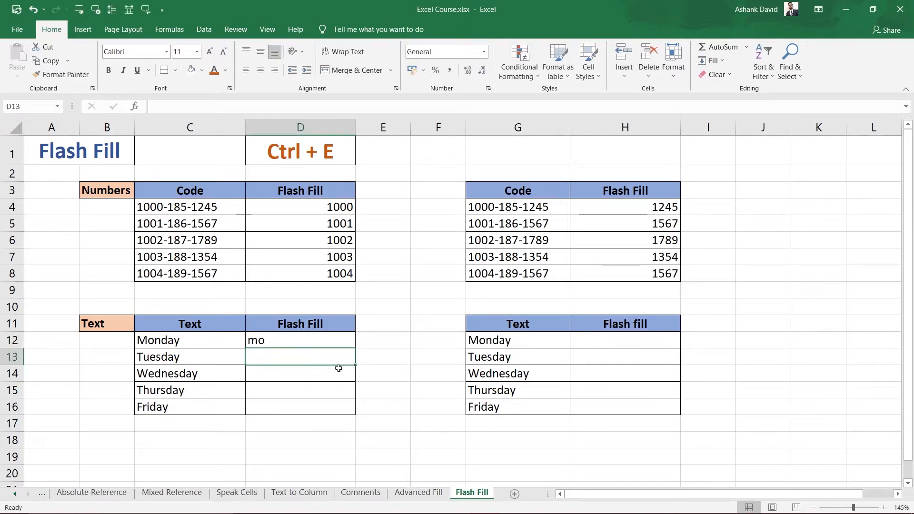
pyautogui.hotkey('ctrl', 'e')
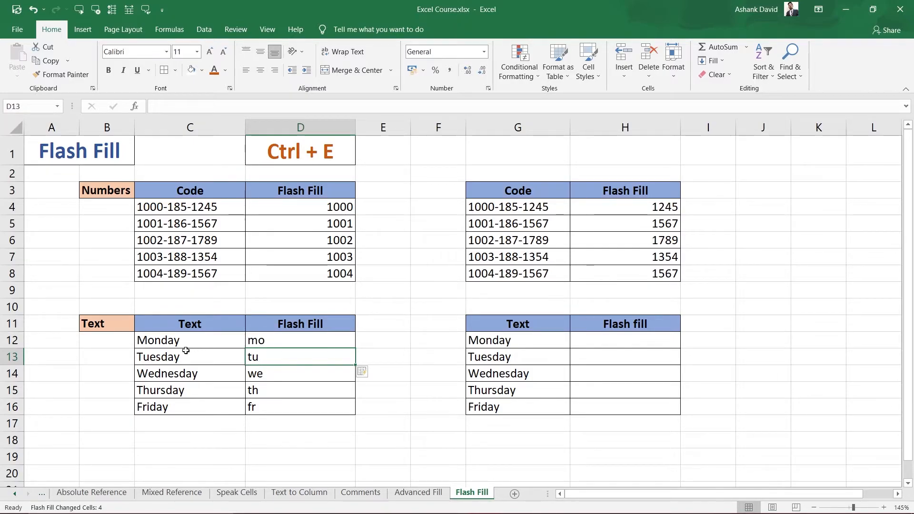
pyautogui.click(143, 346)
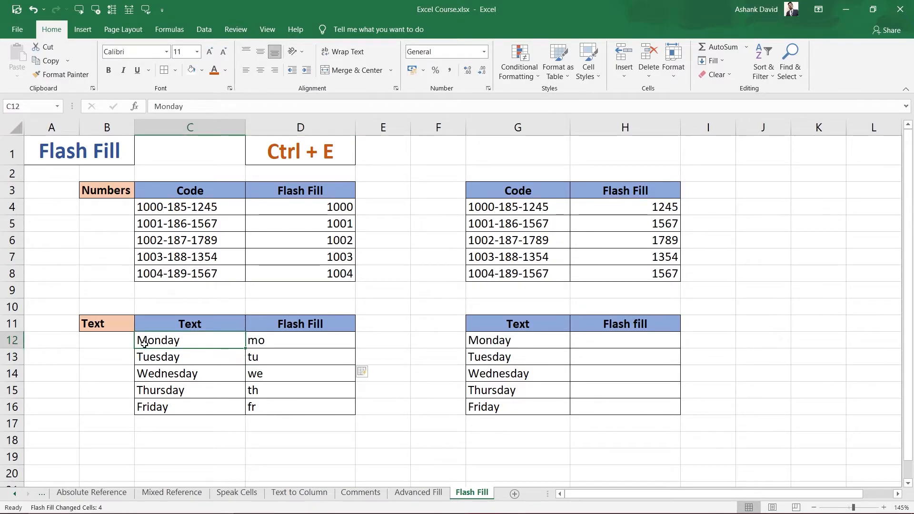
pyautogui.click(260, 343)
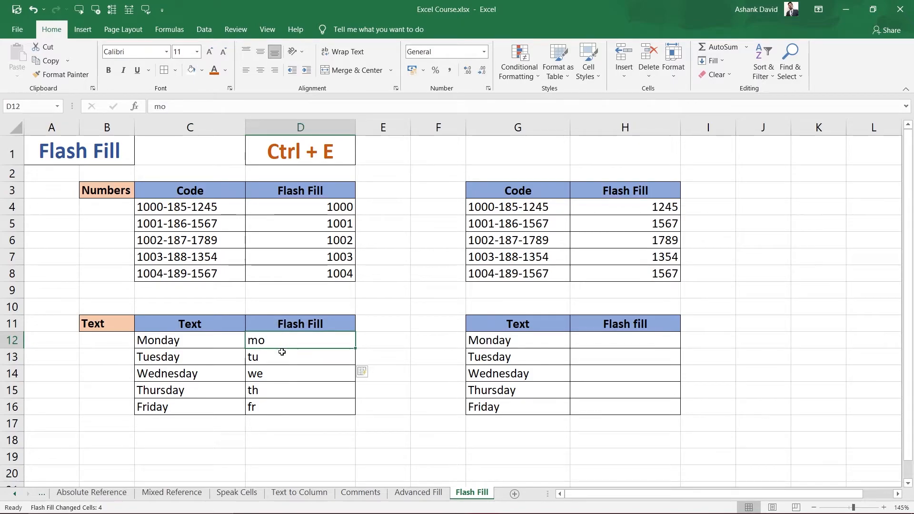
# - Change the example in D12 to "Mo" so the Flash Fill in D13:D16 updates to capitalized two-letter abbreviations
pyautogui.moveTo(277, 358); pyautogui.dragTo(284, 407)
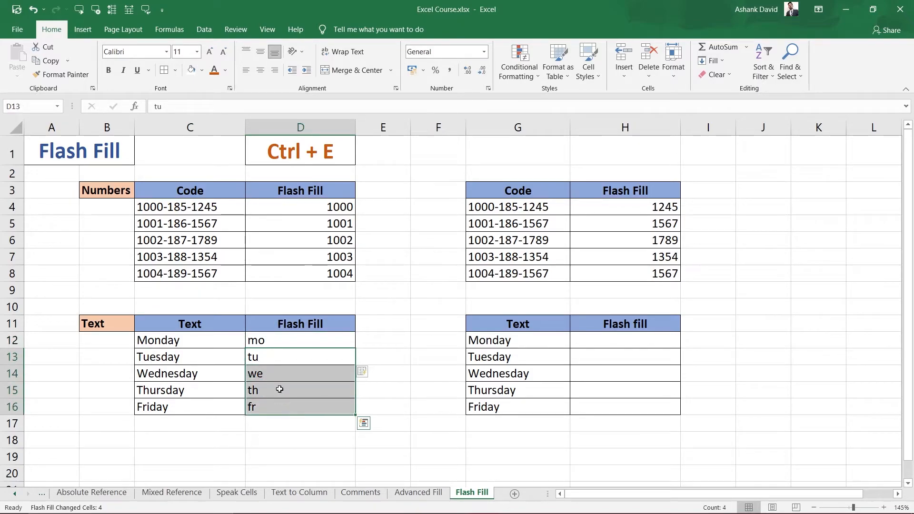
pyautogui.click(269, 454)
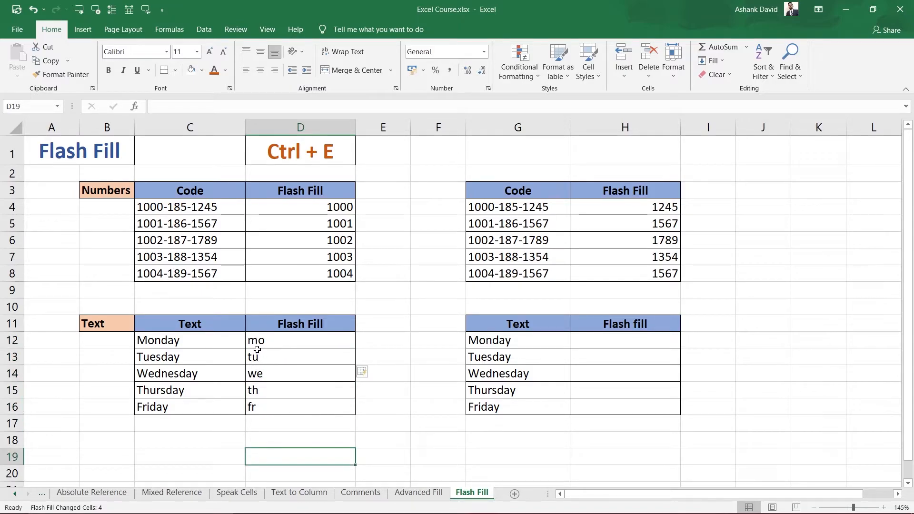
pyautogui.moveTo(263, 361); pyautogui.dragTo(262, 411)
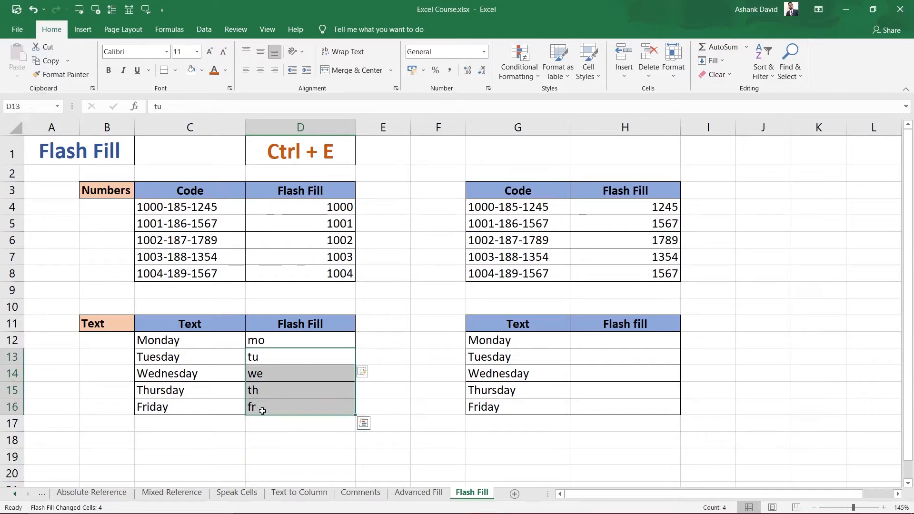
pyautogui.doubleClick(260, 340)
pyautogui.press('BackSpace')
pyautogui.write('M')
pyautogui.click(420, 429)
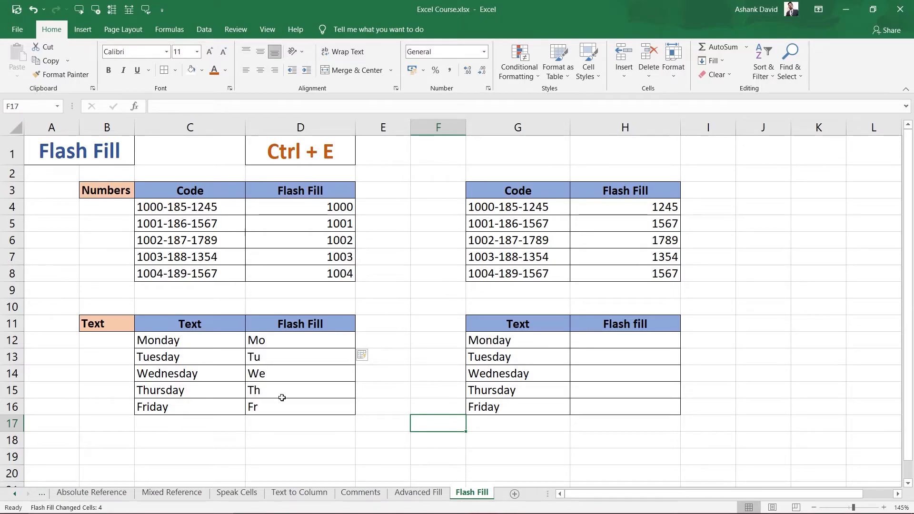
# - Try to Flash Fill the last two letters of each weekday into H13:H16 from the single example "ay" in H12
pyautogui.click(505, 347)
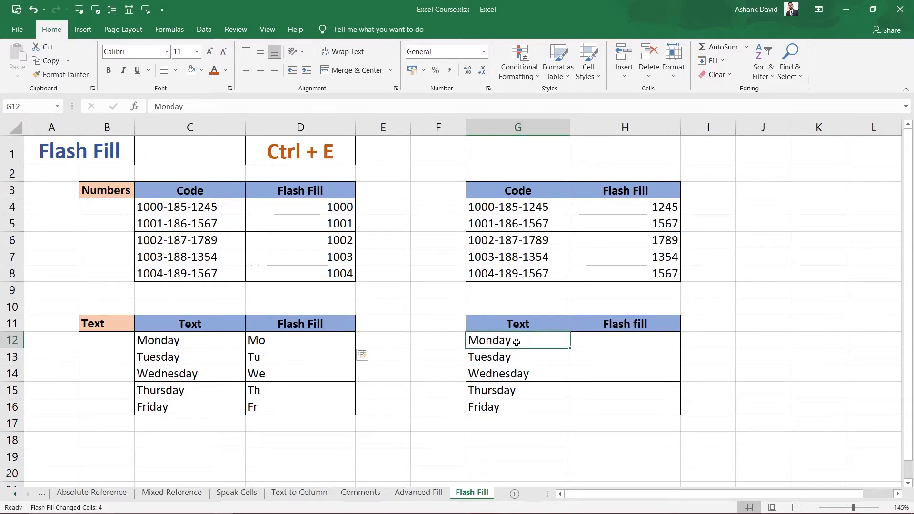
pyautogui.click(587, 343)
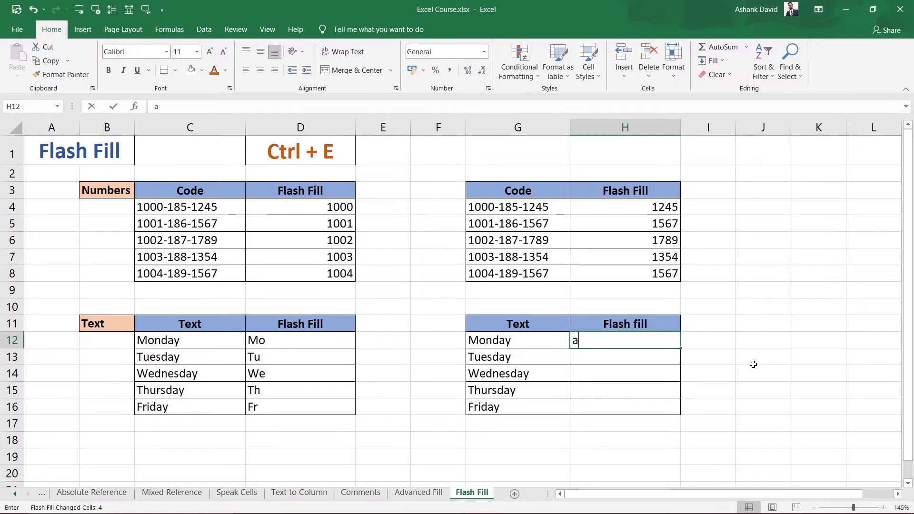
pyautogui.write('ay')
pyautogui.click(753, 363)
pyautogui.click(652, 356)
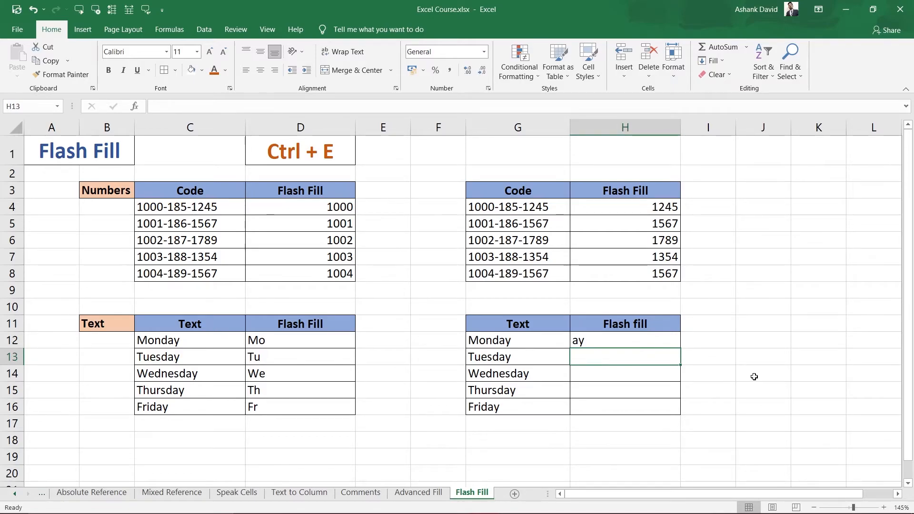
pyautogui.hotkey('ctrl', 'e')
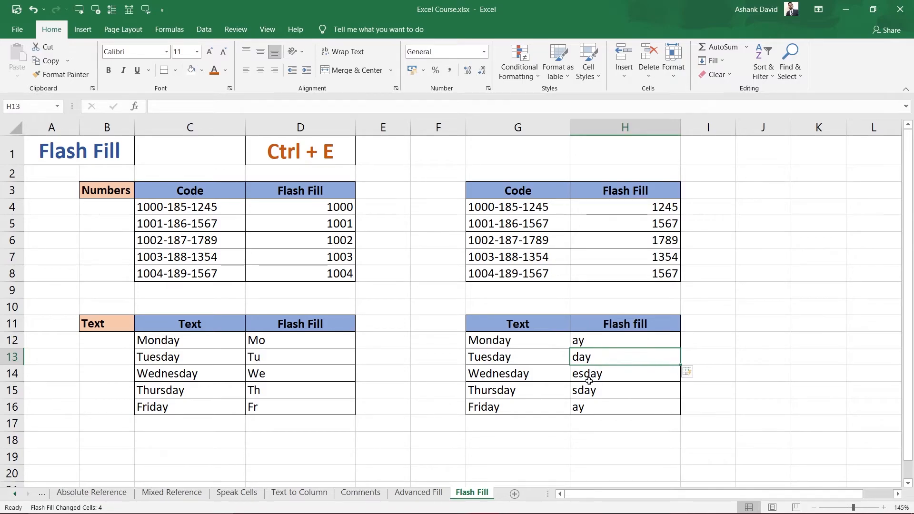
pyautogui.click(758, 404)
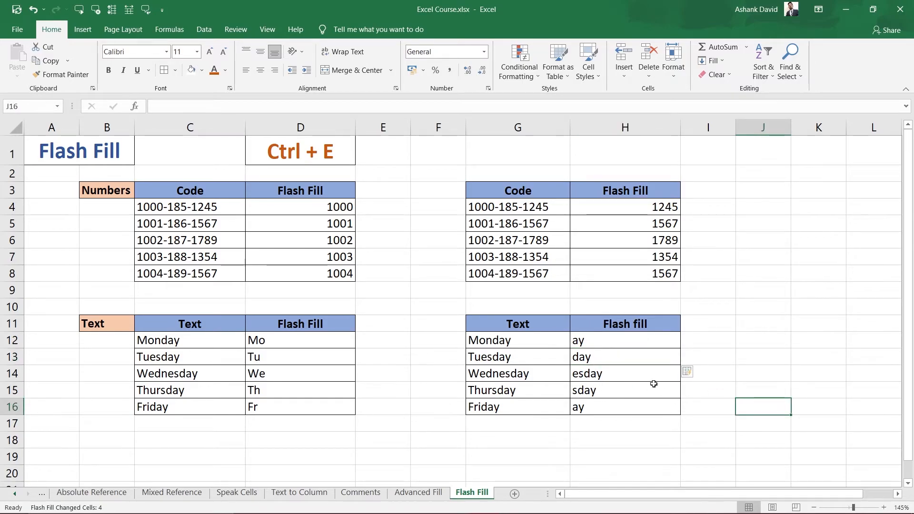
# - Clear the example and the Flash Fill results from H12:H16
pyautogui.click(607, 341)
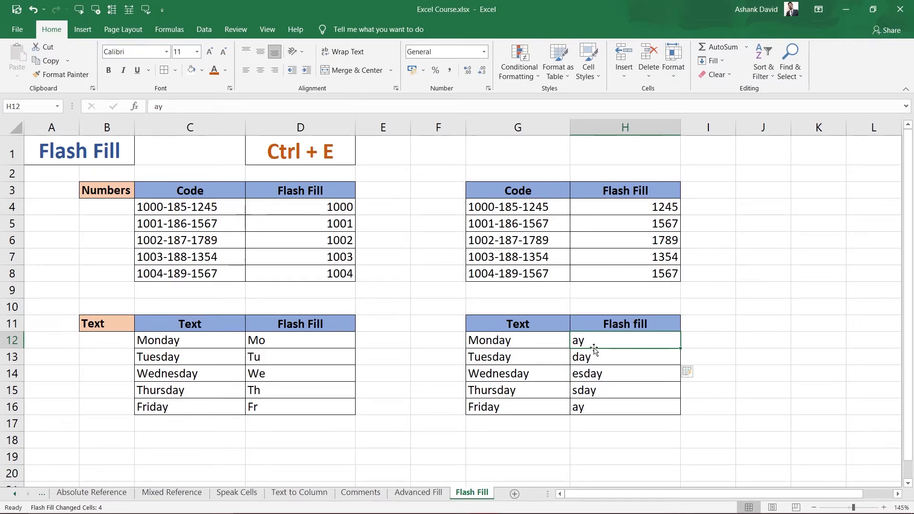
pyautogui.moveTo(615, 342); pyautogui.dragTo(614, 408)
pyautogui.press('BackSpace')
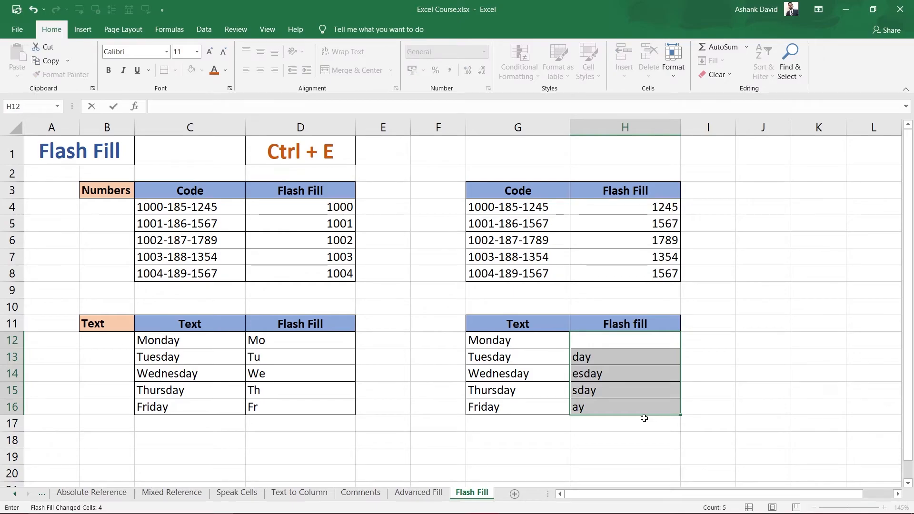
pyautogui.click(771, 423)
pyautogui.moveTo(622, 355); pyautogui.dragTo(638, 406)
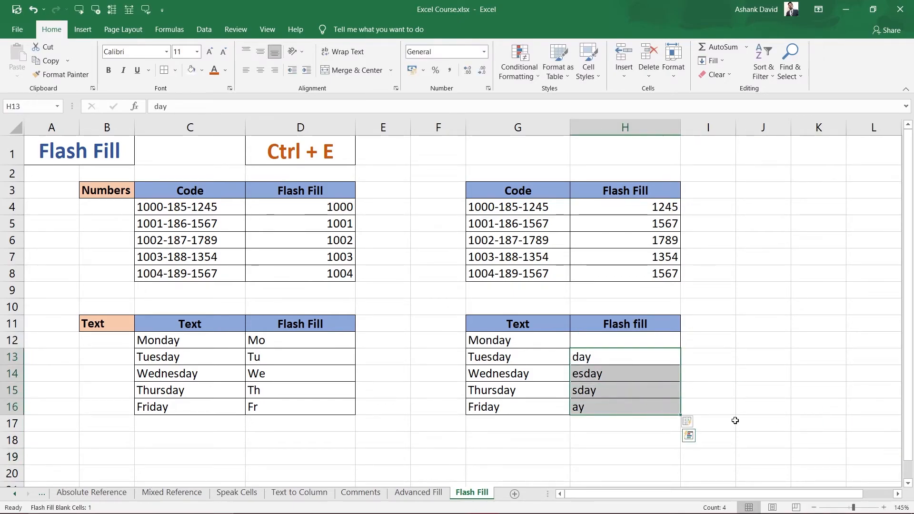
pyautogui.press('Delete')
pyautogui.click(719, 419)
# - Enter "ay" in both H12 and H13 as examples and Flash Fill the last two letters of the remaining weekdays into H14:H16
pyautogui.click(627, 342)
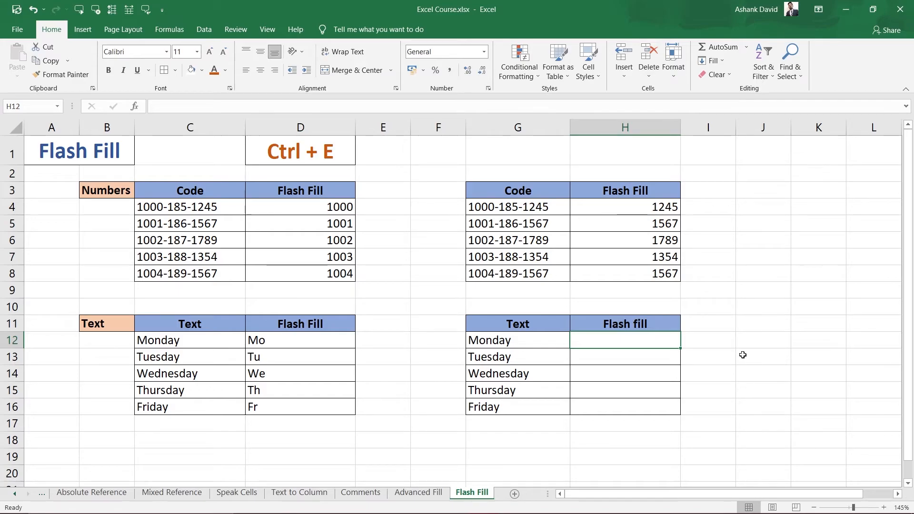
pyautogui.write('ay')
pyautogui.press('Return')
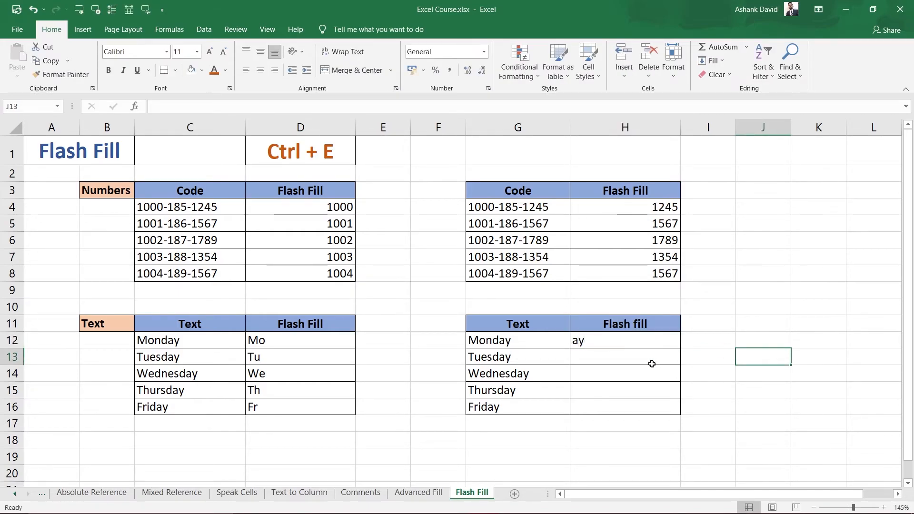
pyautogui.write('at')
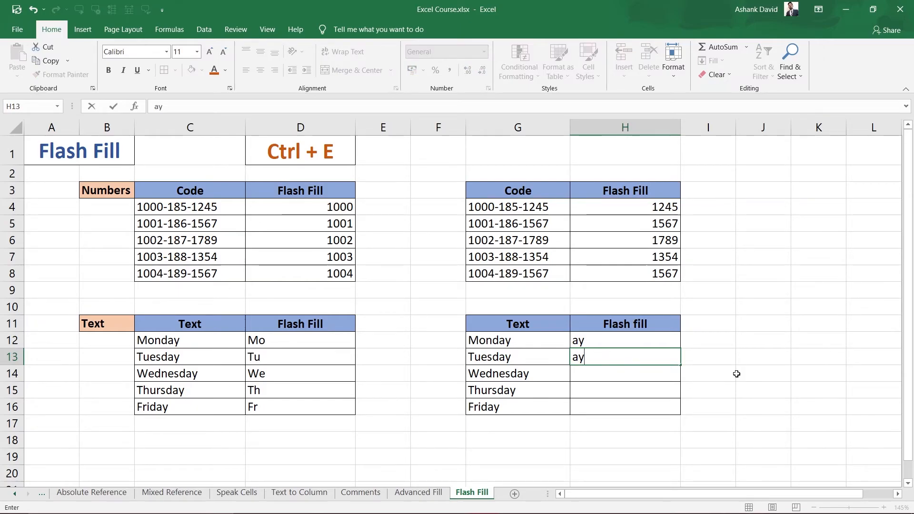
pyautogui.press('Return')
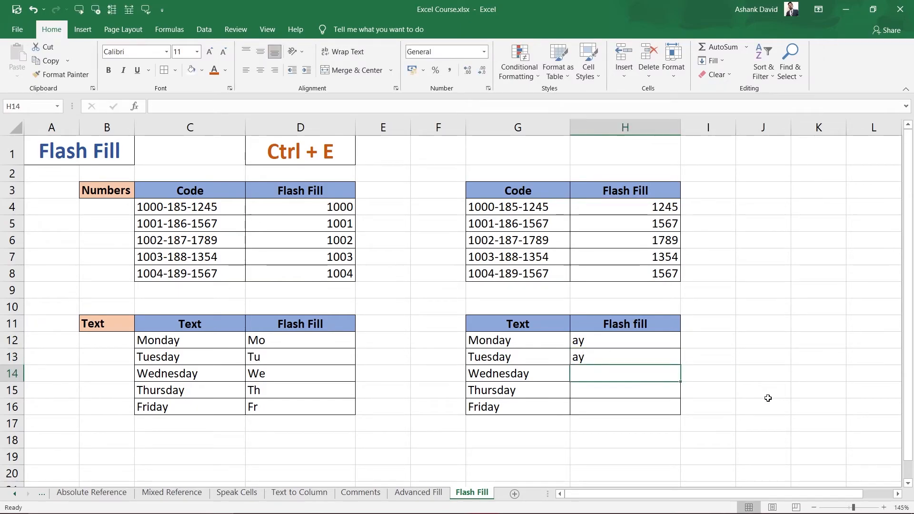
pyautogui.hotkey('ctrl', 'e')
pyautogui.click(758, 390)
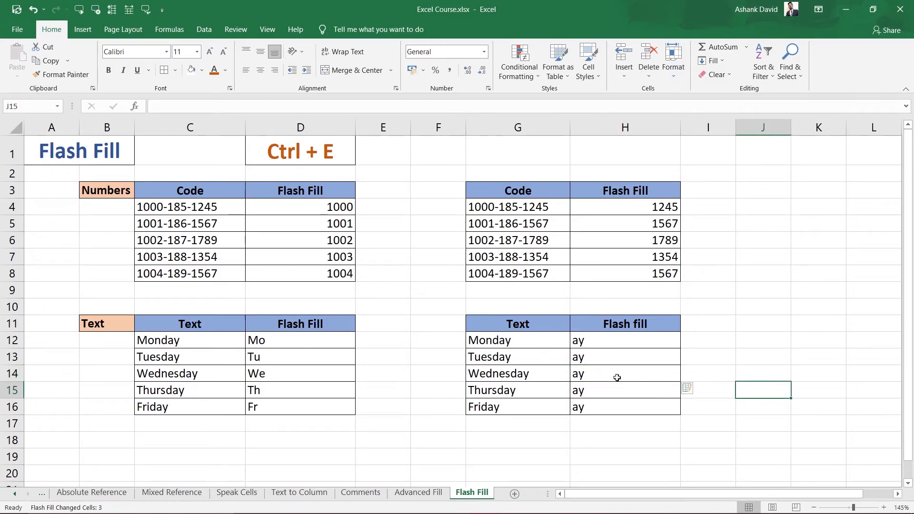